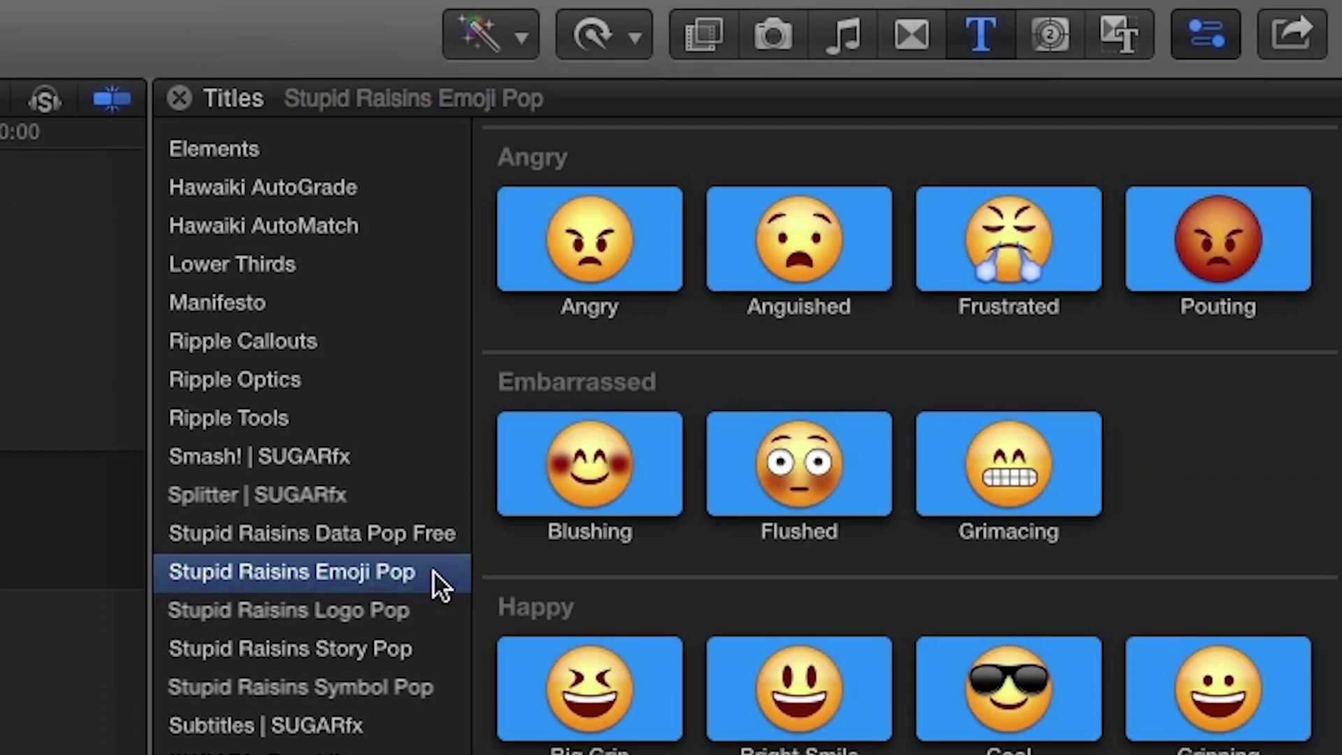
{"action": "left_click", "coordinate": [914, 41]}
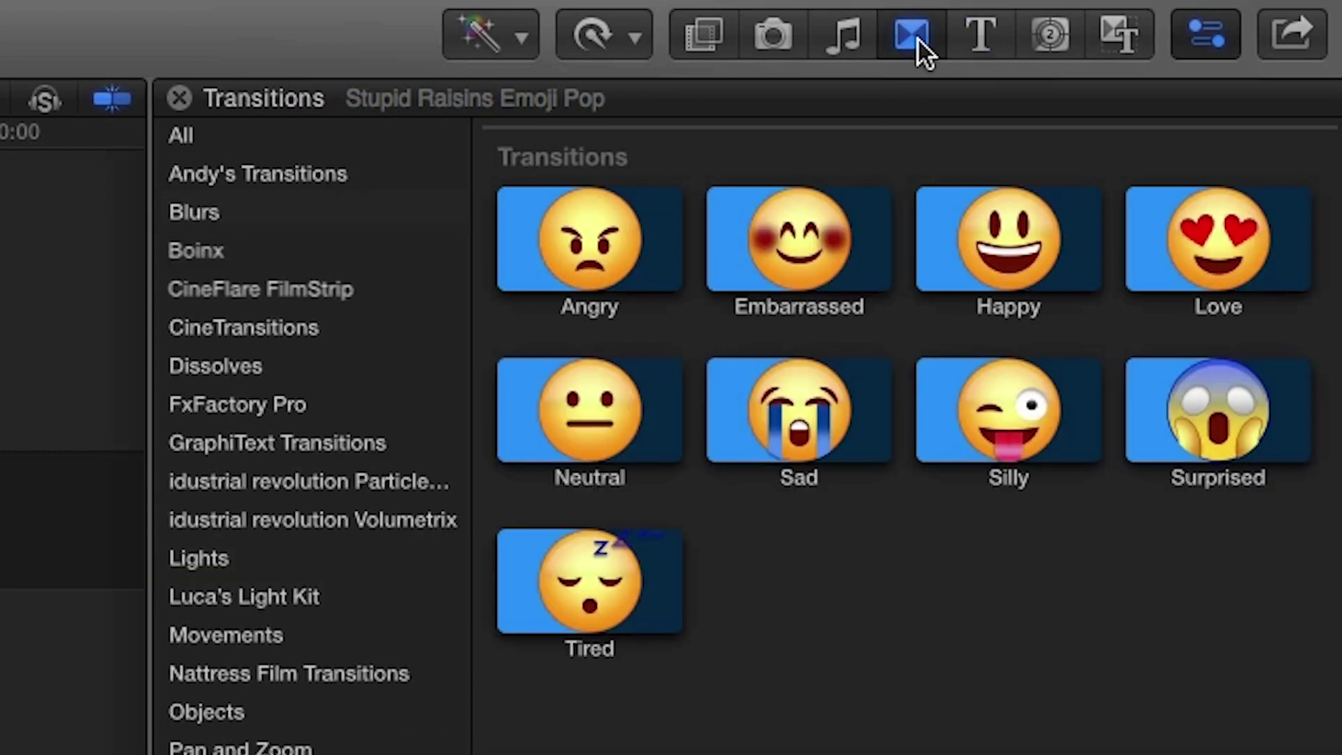
{"action": "scroll", "coordinate": [417, 607], "scroll_direction": "down", "scroll_amount": 5}
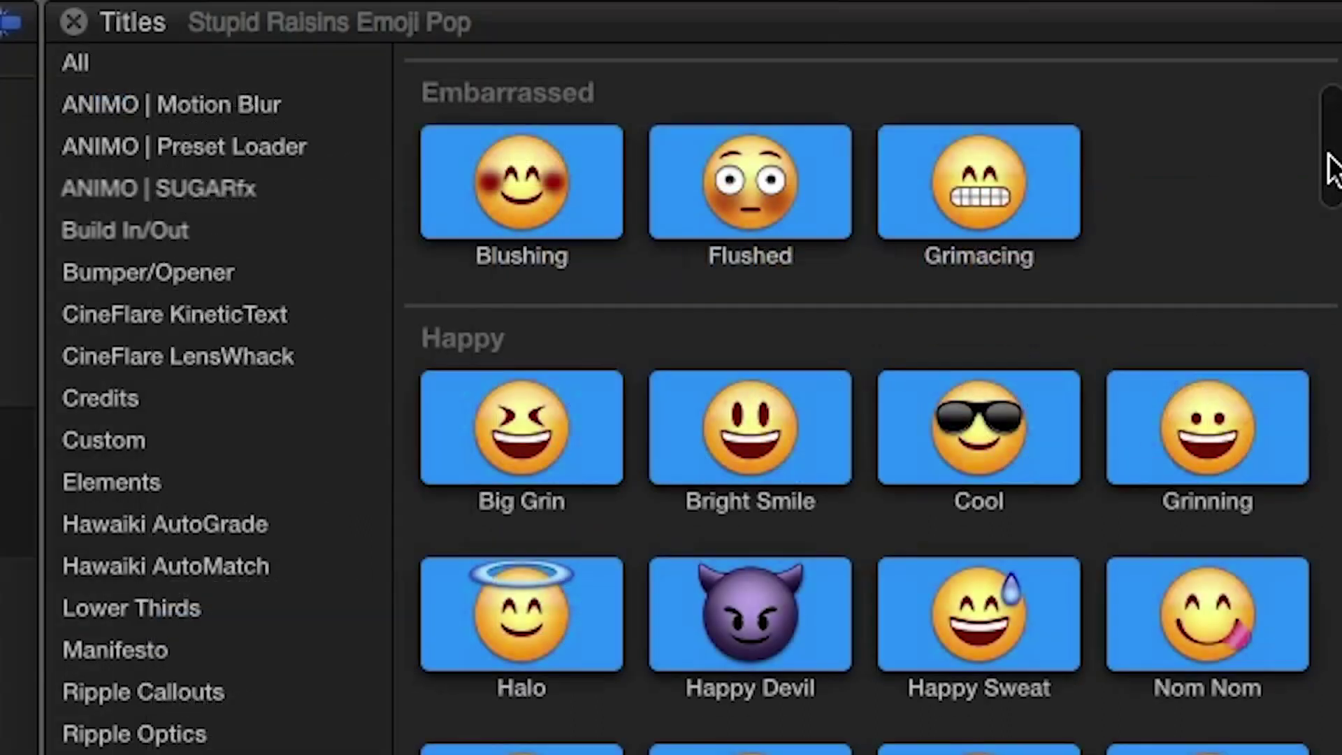
{"action": "left_click_drag", "start_coordinate": [1326, 165], "coordinate": [1335, 297]}
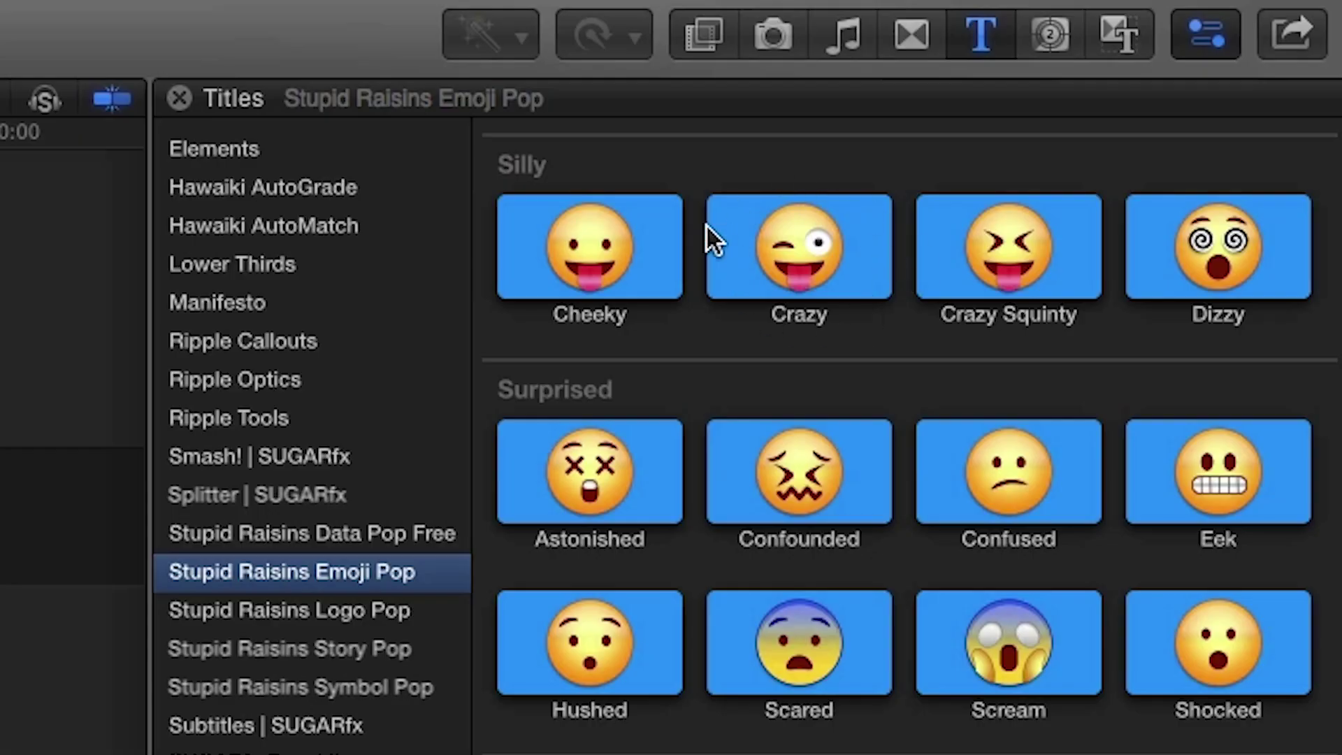
- Connect the Crazy emoji title above the confetti clip and nudge the emoji lower in the frame
{"action": "left_click", "coordinate": [848, 276]}
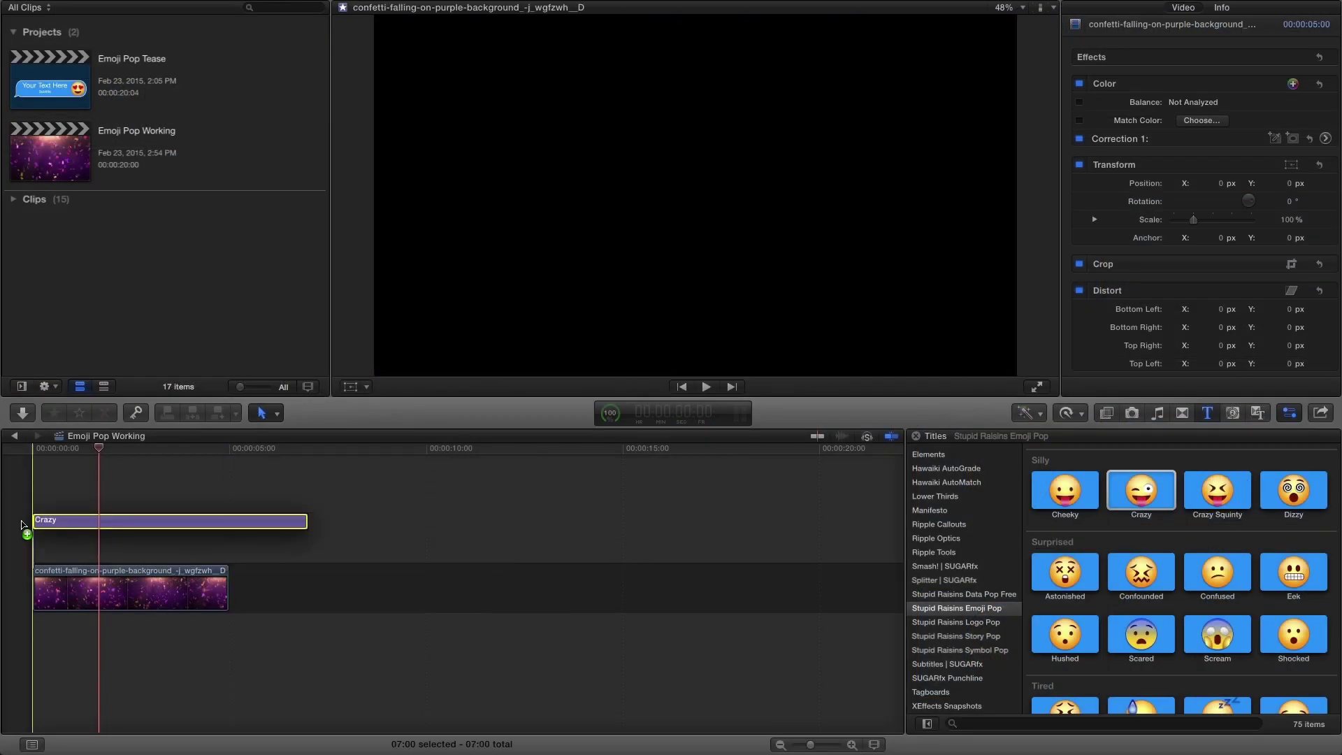
{"action": "left_click_drag", "start_coordinate": [22, 520], "coordinate": [21, 522]}
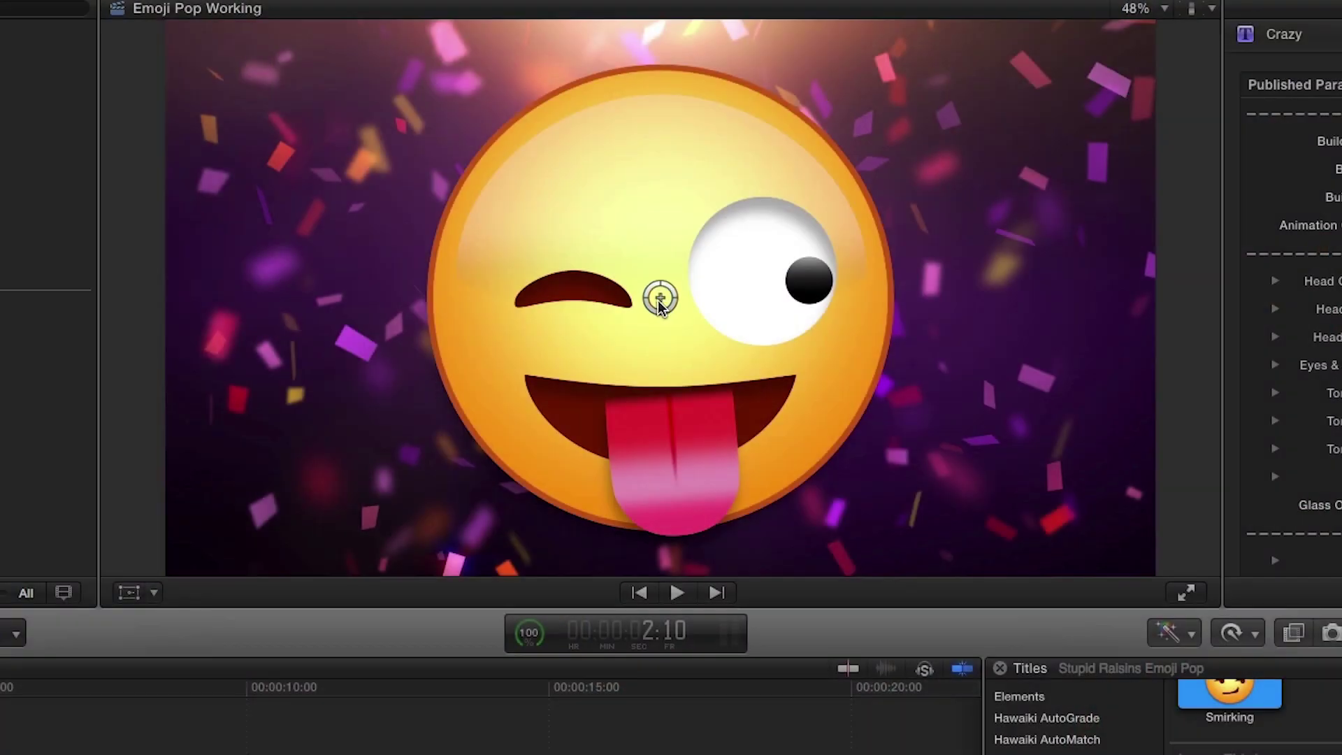
{"action": "mouse_move", "coordinate": [660, 299]}
{"action": "left_mouse_down"}
{"action": "mouse_move", "coordinate": [458, 230]}
{"action": "mouse_move", "coordinate": [833, 238]}
{"action": "mouse_move", "coordinate": [808, 338]}
{"action": "mouse_move", "coordinate": [515, 323]}
{"action": "mouse_move", "coordinate": [658, 315]}
{"action": "left_mouse_up"}
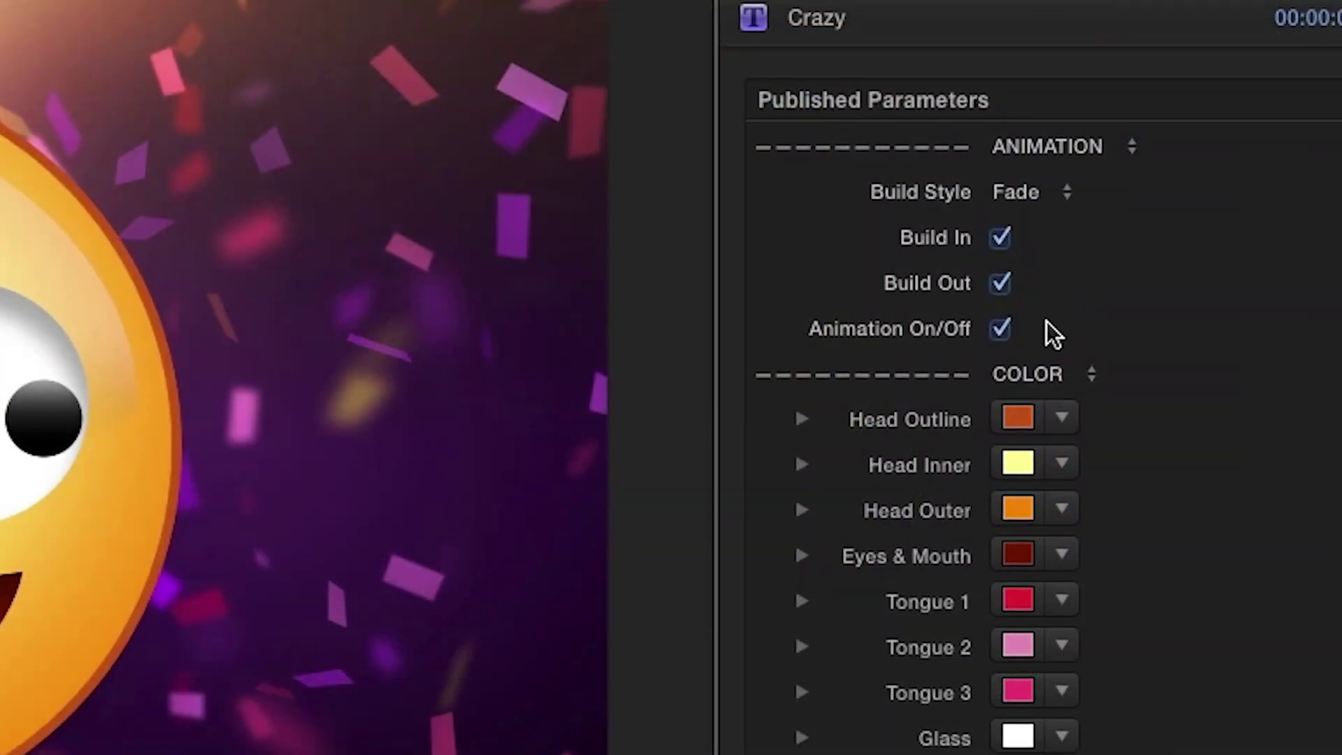
- Set the Crazy title's build style to Pop, keeping build-in and emoji animation enabled
{"action": "left_click", "coordinate": [1071, 195]}
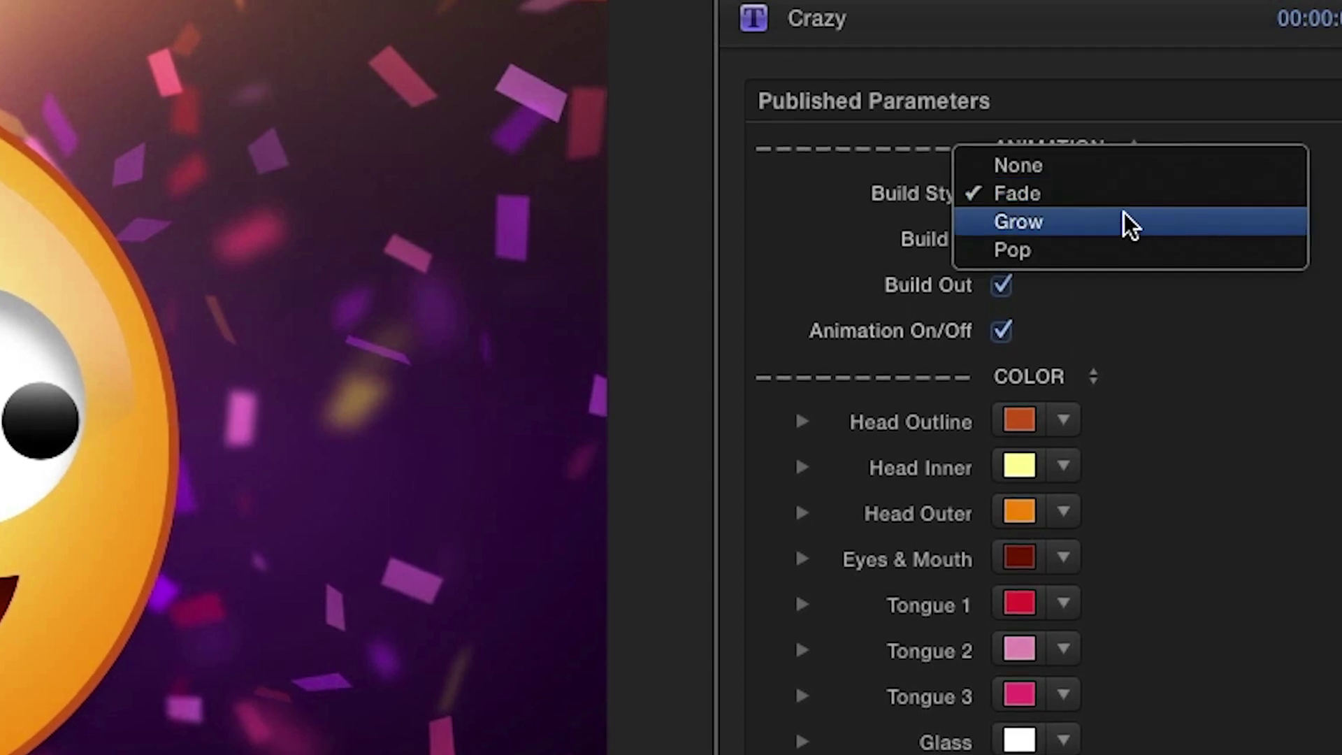
{"action": "left_click", "coordinate": [1118, 251]}
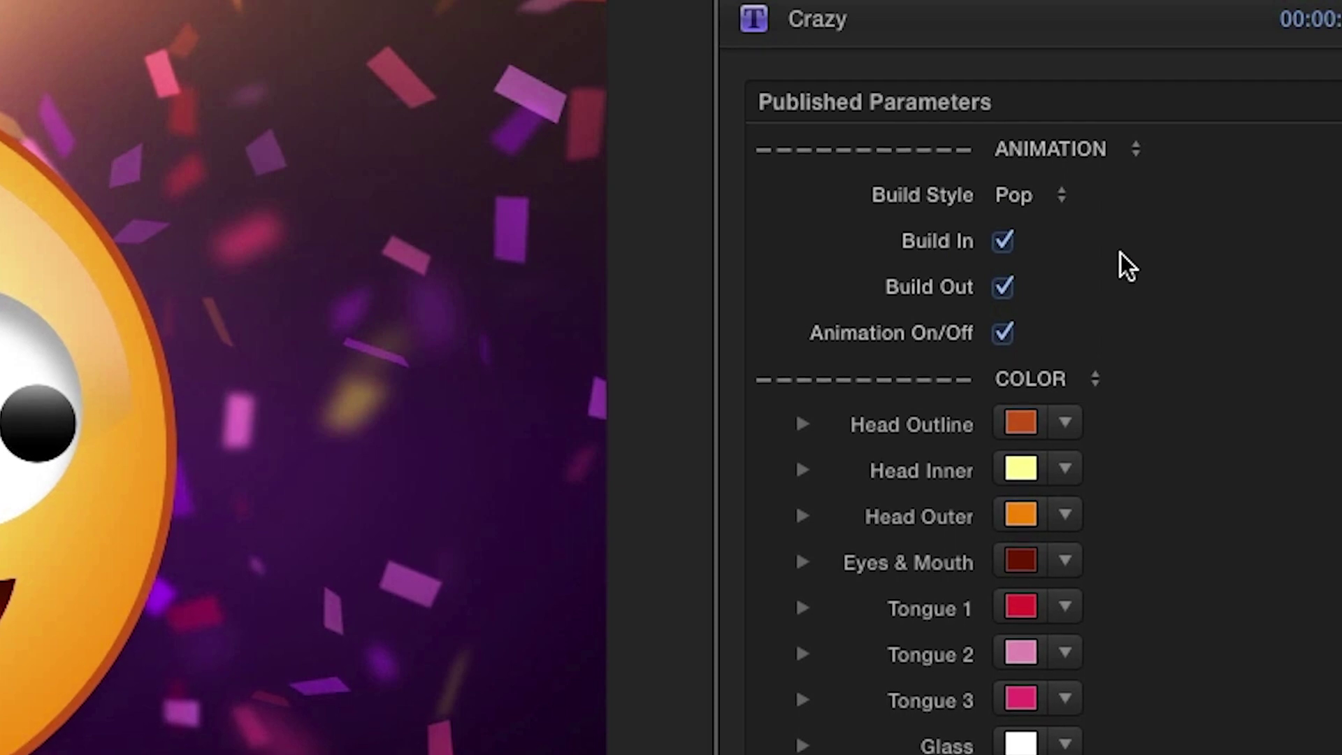
{"action": "left_click", "coordinate": [1005, 242]}
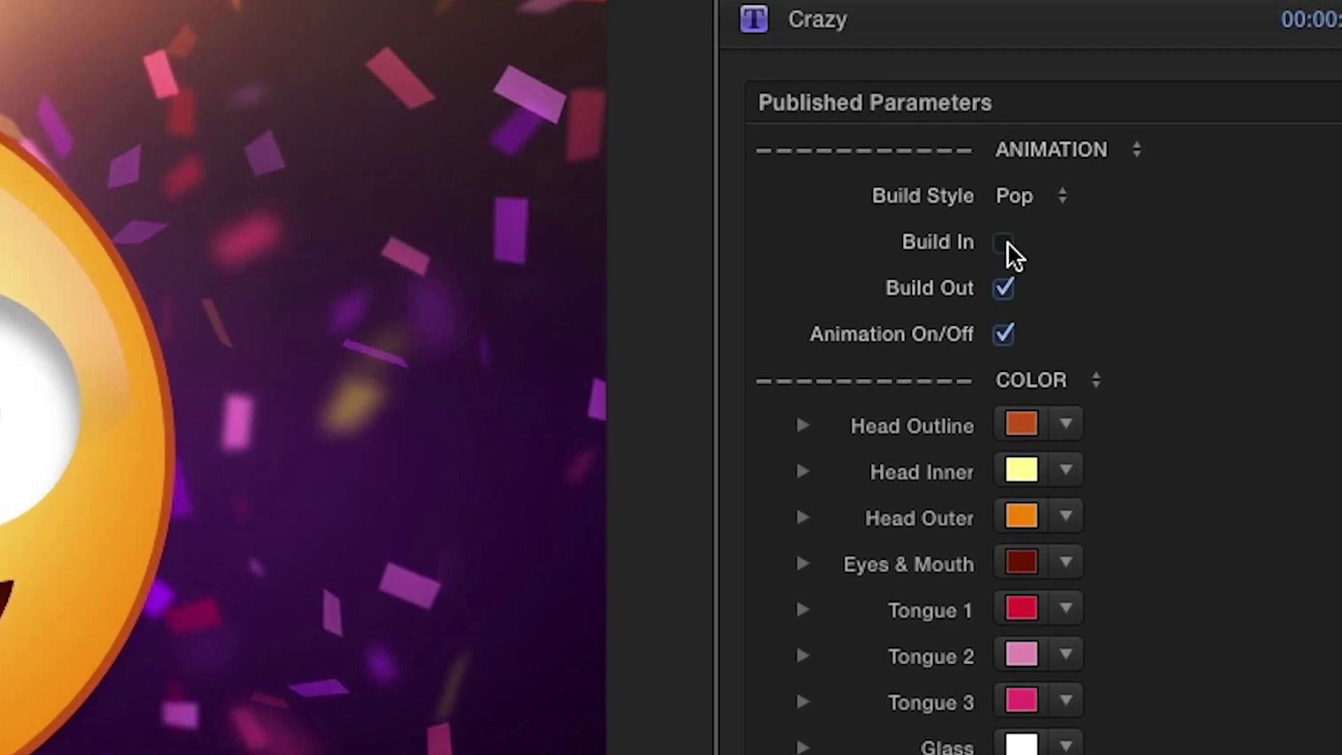
{"action": "left_click", "coordinate": [1006, 243]}
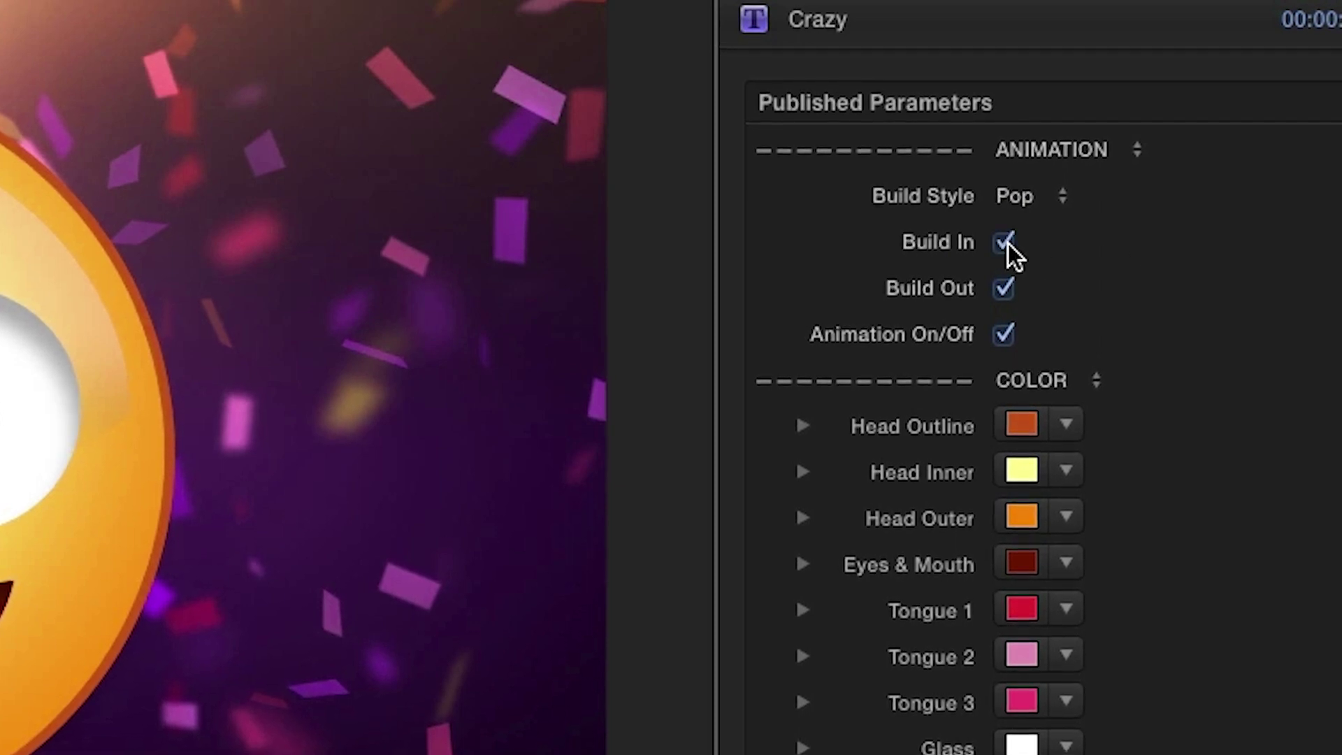
{"action": "left_click", "coordinate": [1006, 341]}
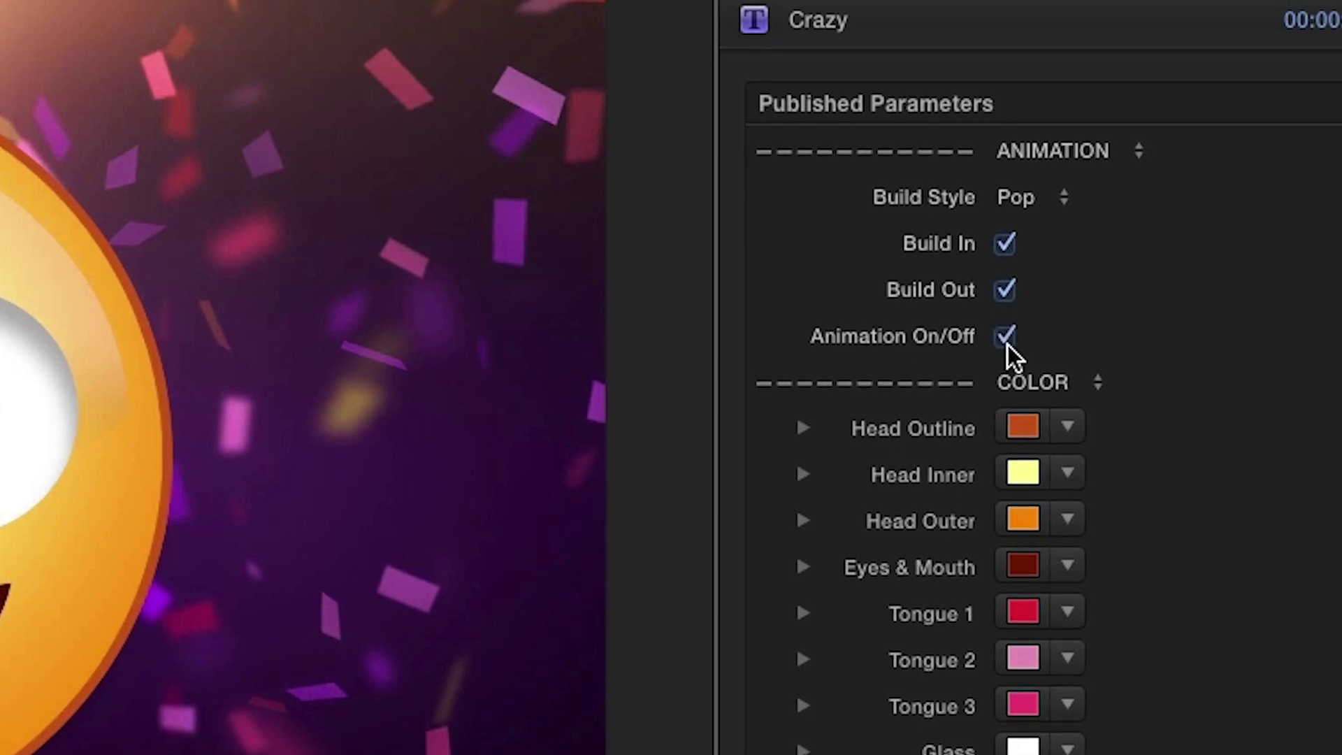
{"action": "left_click", "coordinate": [1006, 340]}
- Make the head outline near-black and the eyes and mouth purple, and raise glass opacity to 30%
{"action": "left_click", "coordinate": [1067, 426]}
{"action": "left_click", "coordinate": [1225, 632]}
{"action": "left_click", "coordinate": [1237, 665]}
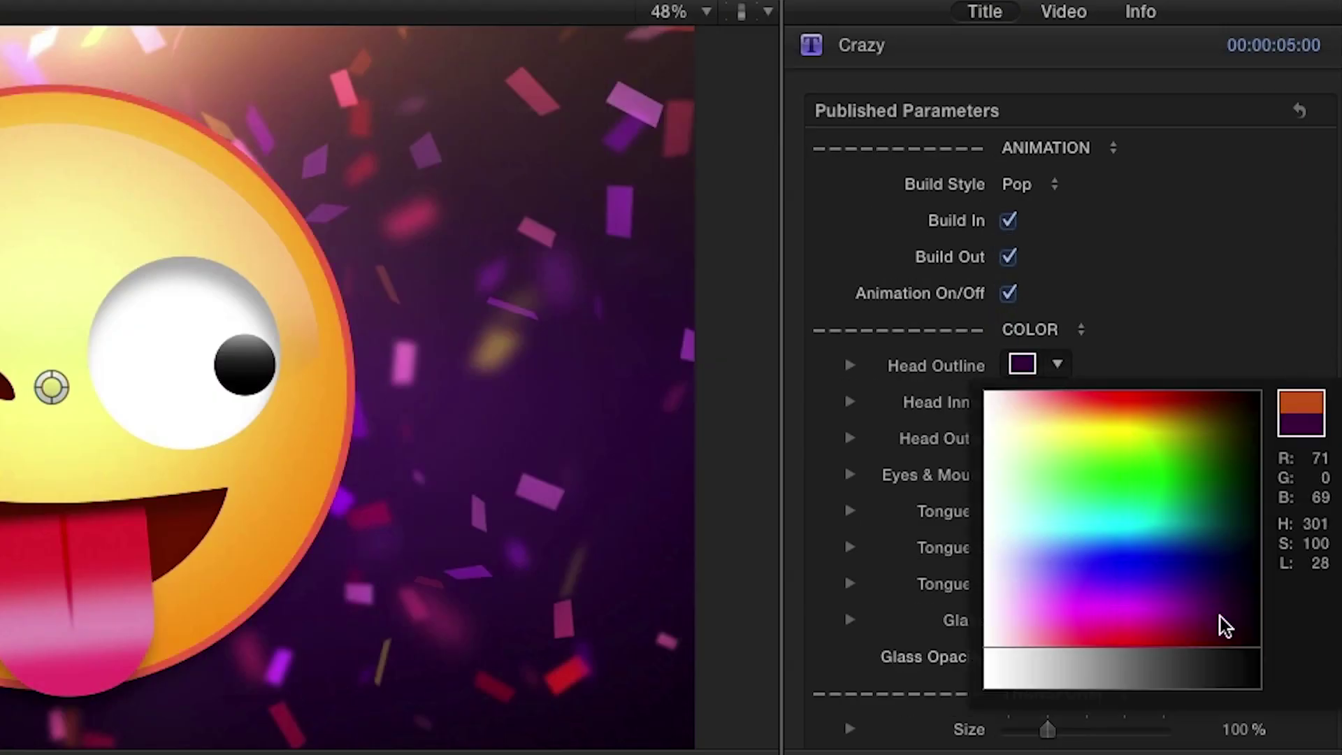
{"action": "key", "text": "Escape"}
{"action": "left_click", "coordinate": [1057, 474]}
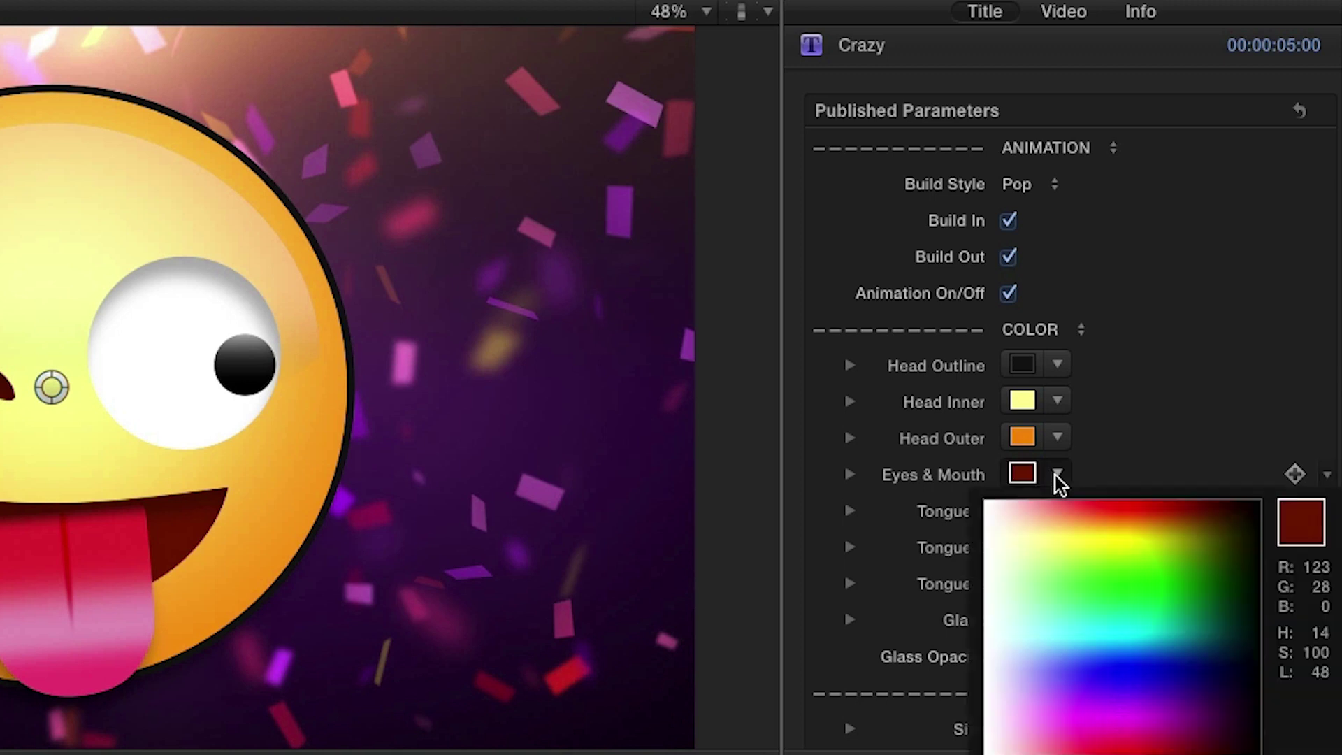
{"action": "left_click", "coordinate": [1118, 698]}
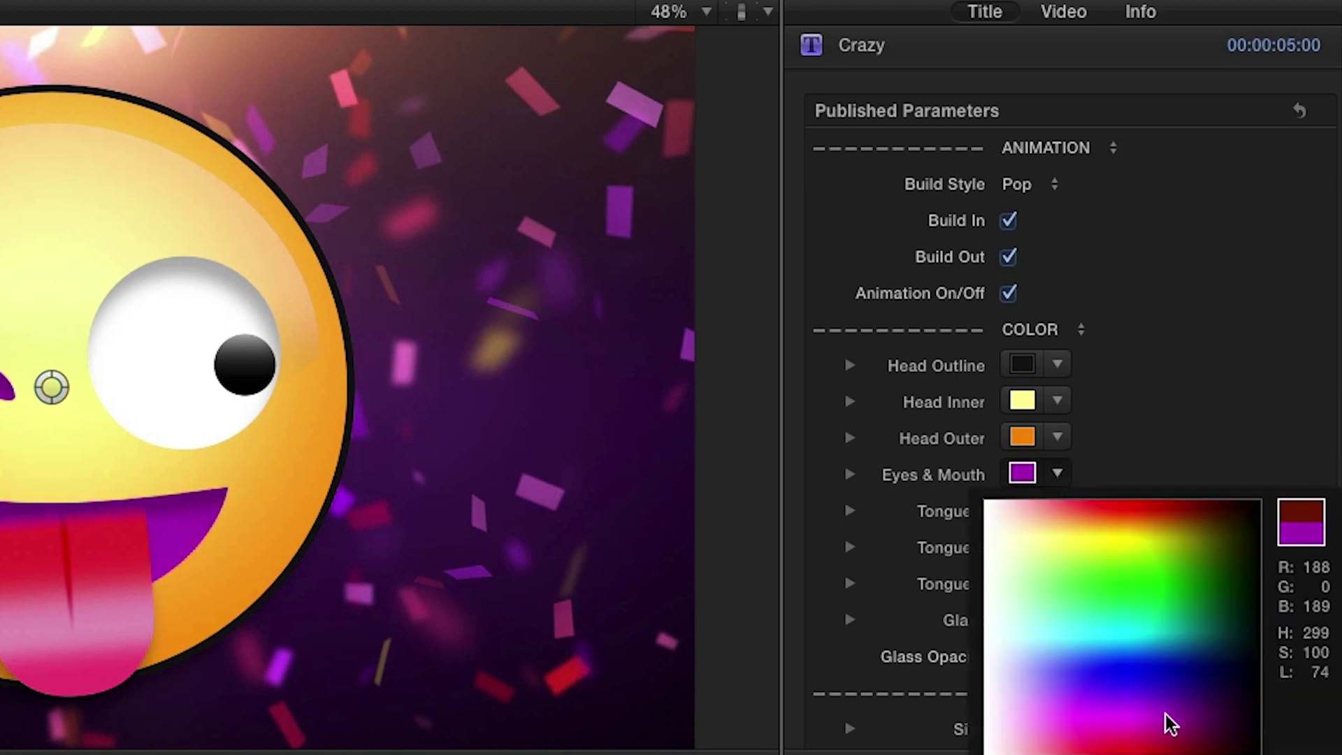
{"action": "key", "text": "Escape"}
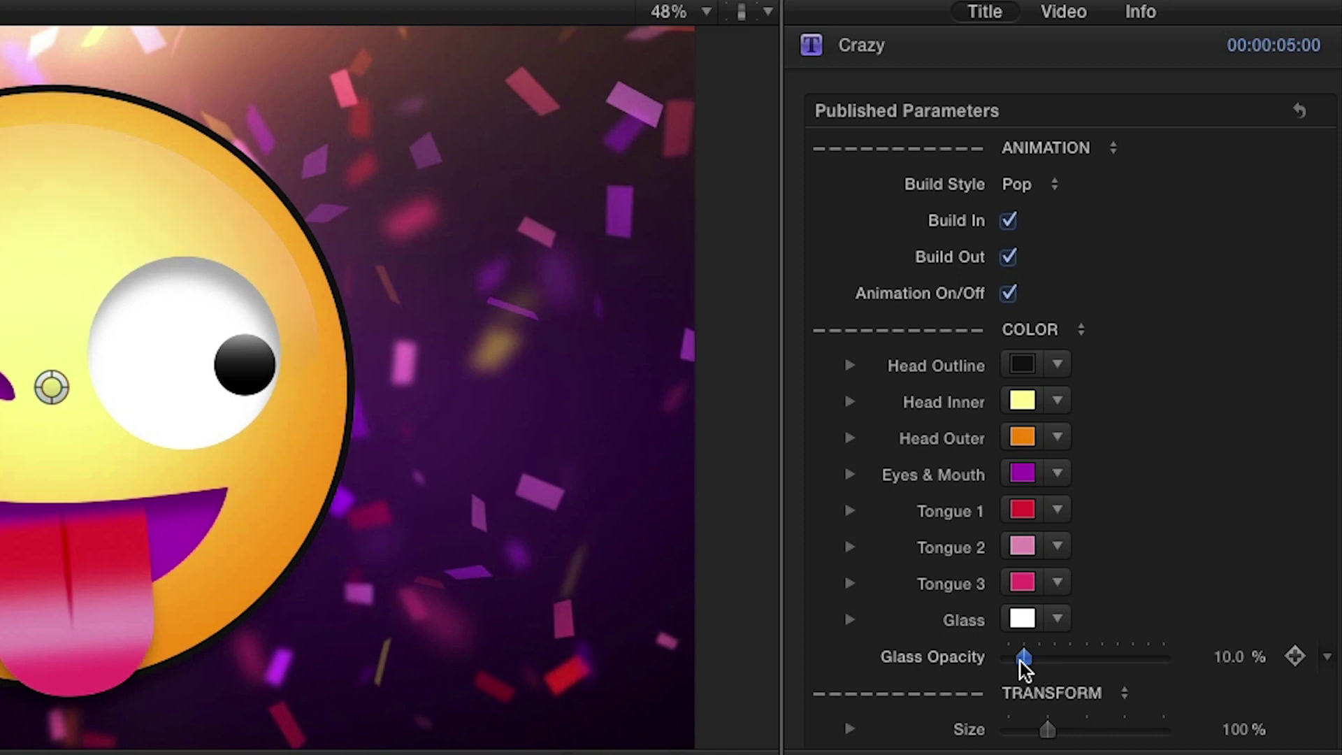
{"action": "left_click_drag", "start_coordinate": [1038, 661], "coordinate": [1058, 662]}
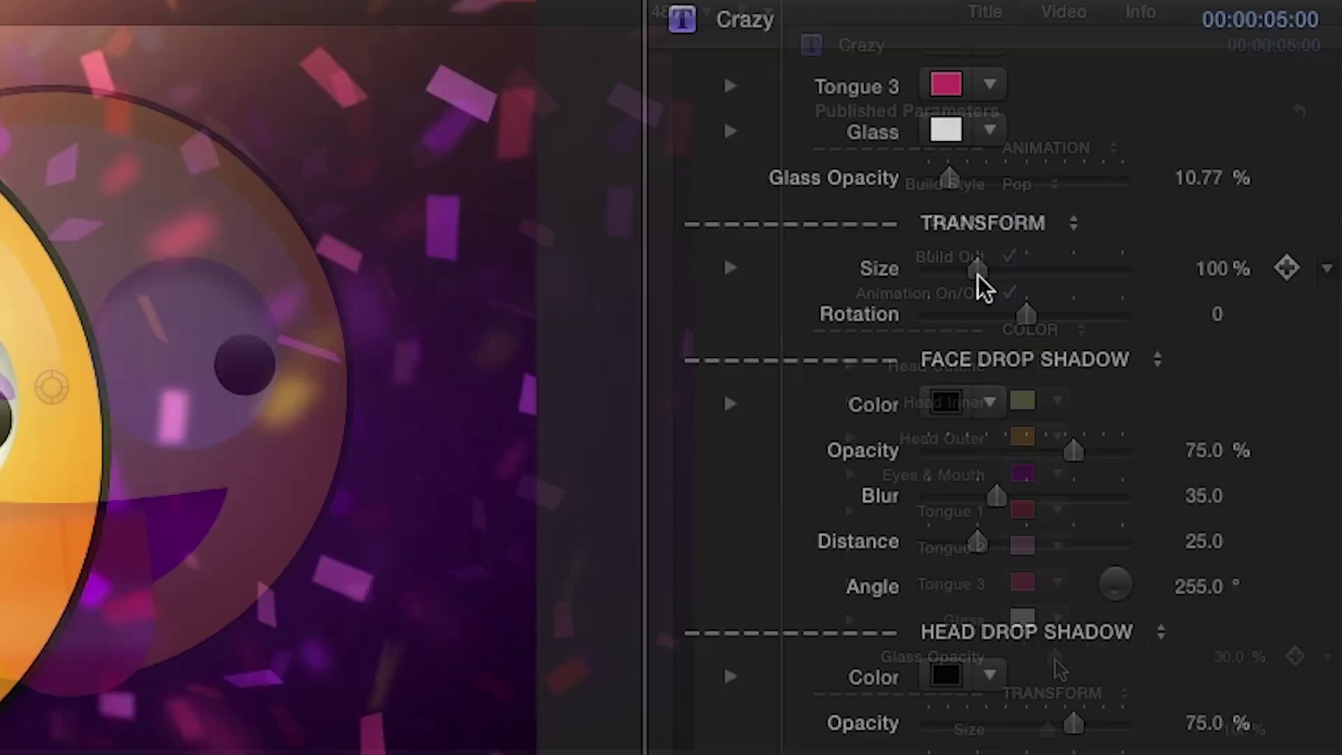
- Enlarge the Crazy emoji to 130%, rotate it about -18 degrees, and increase the head drop shadow blur
{"action": "left_click_drag", "start_coordinate": [977, 272], "coordinate": [989, 273]}
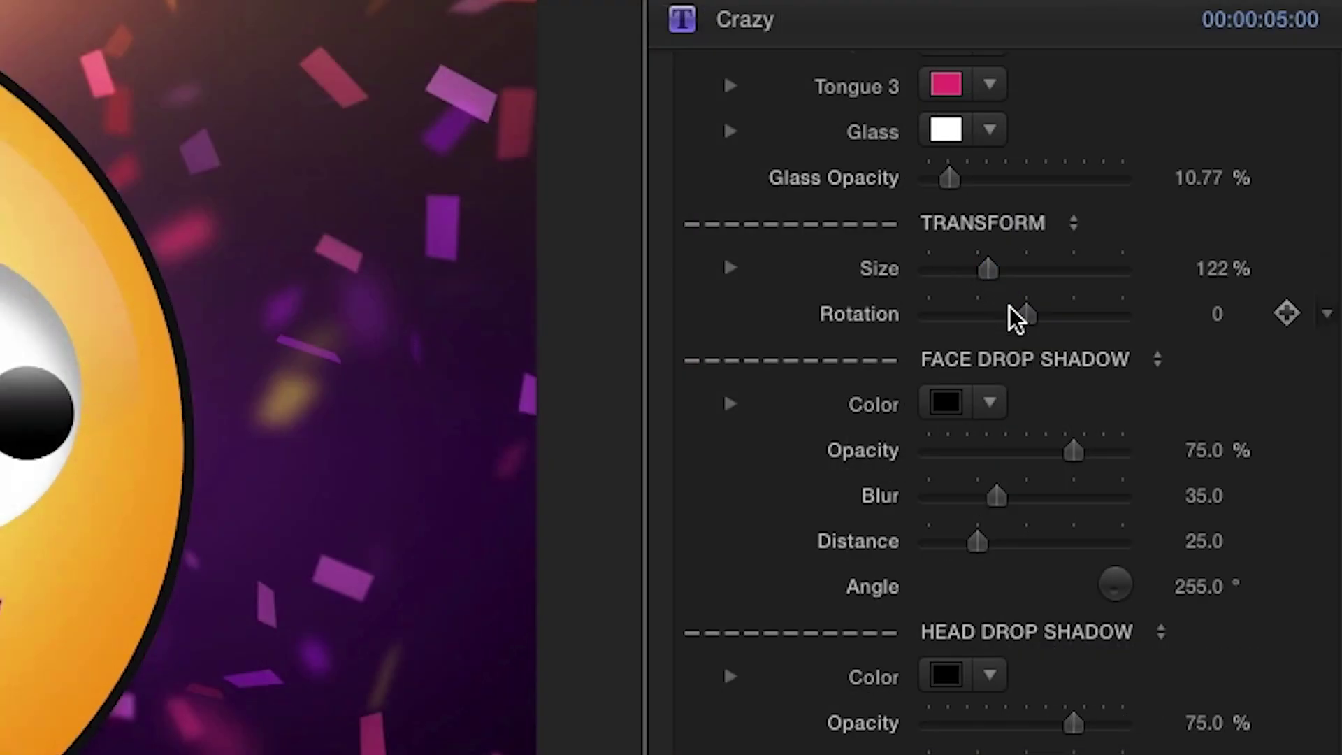
{"action": "left_click_drag", "start_coordinate": [1026, 324], "coordinate": [1021, 324]}
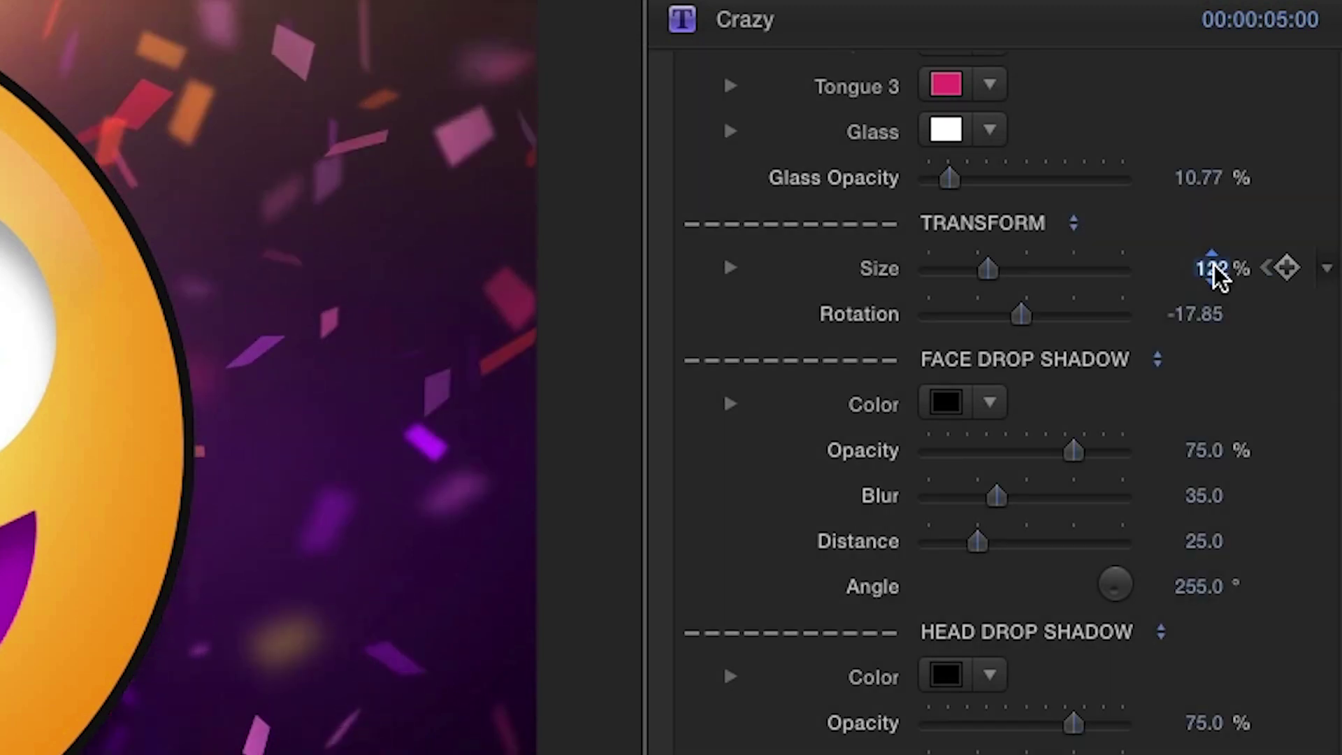
{"action": "key", "text": "Return"}
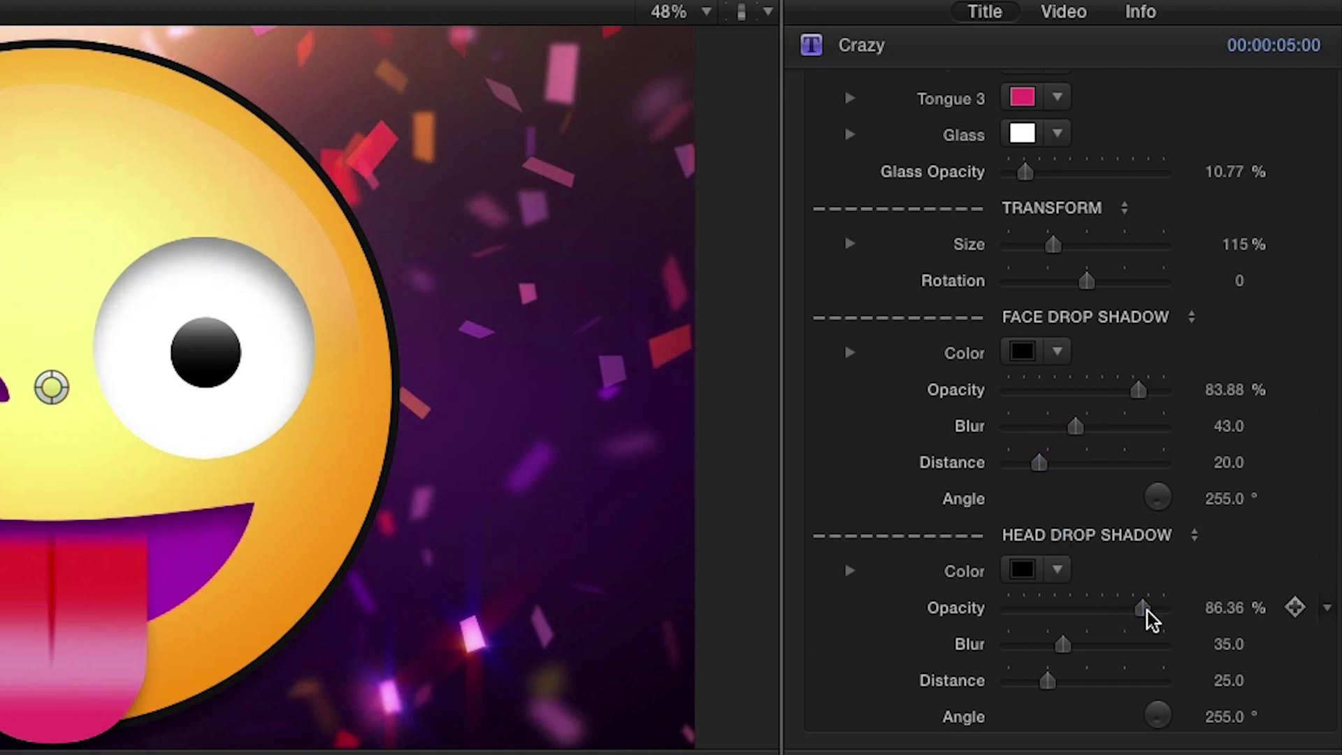
{"action": "left_click_drag", "start_coordinate": [1067, 653], "coordinate": [1071, 653]}
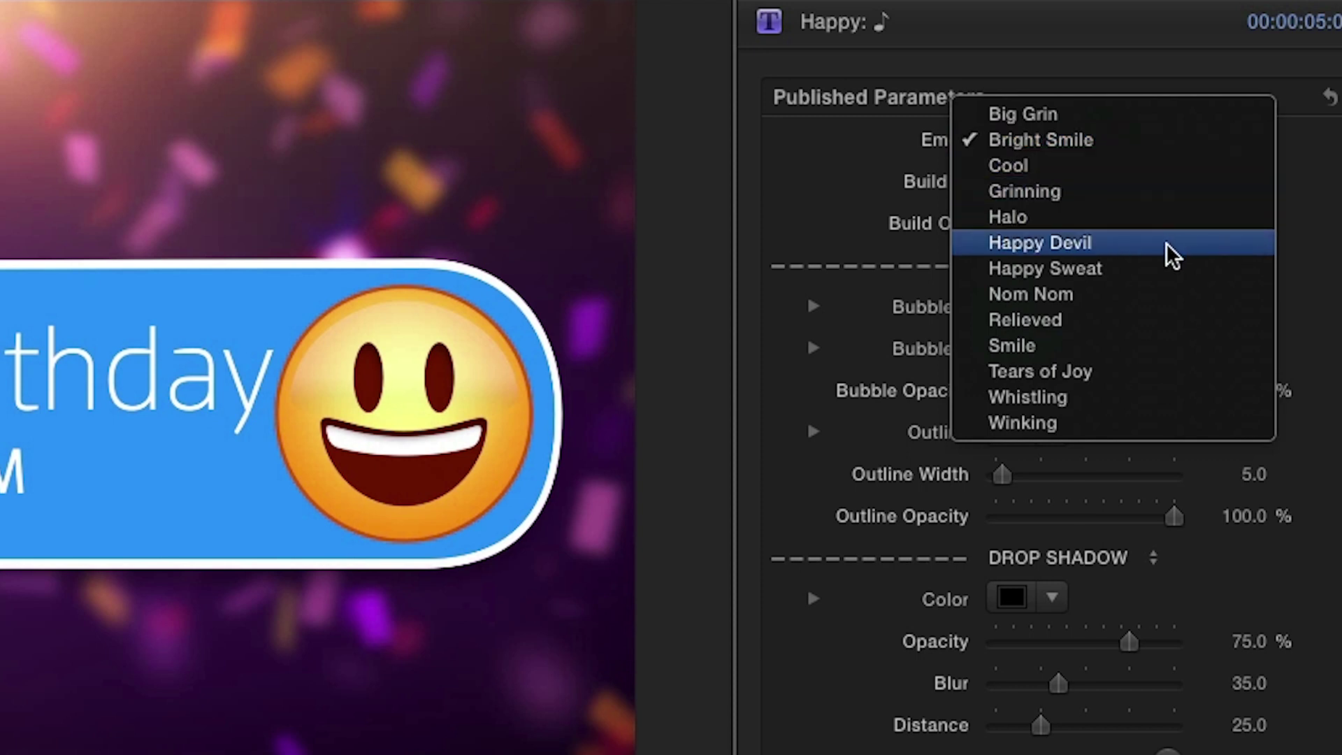
- Switch the bubble's emoji to Smile and colour the bubble magenta on top, dark purple below
{"action": "left_click", "coordinate": [1155, 349]}
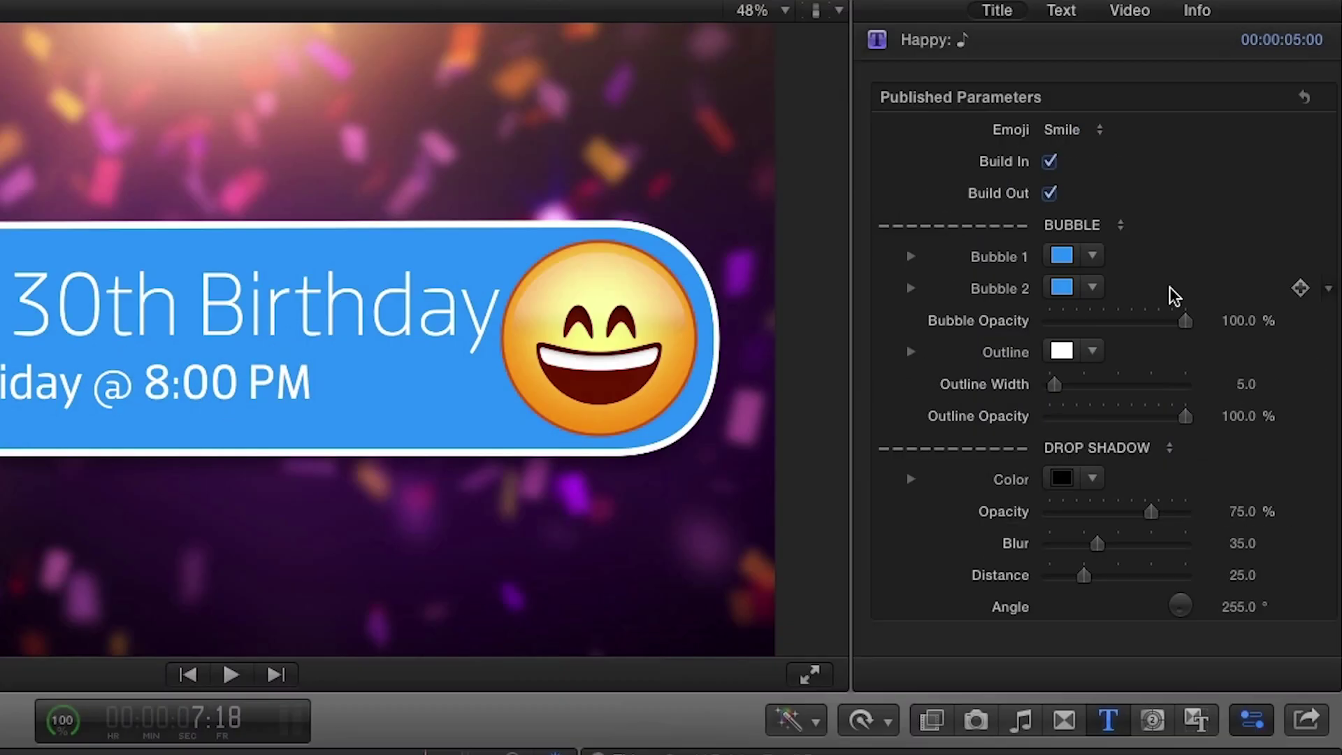
{"action": "left_click", "coordinate": [1091, 256]}
{"action": "left_click", "coordinate": [1120, 481]}
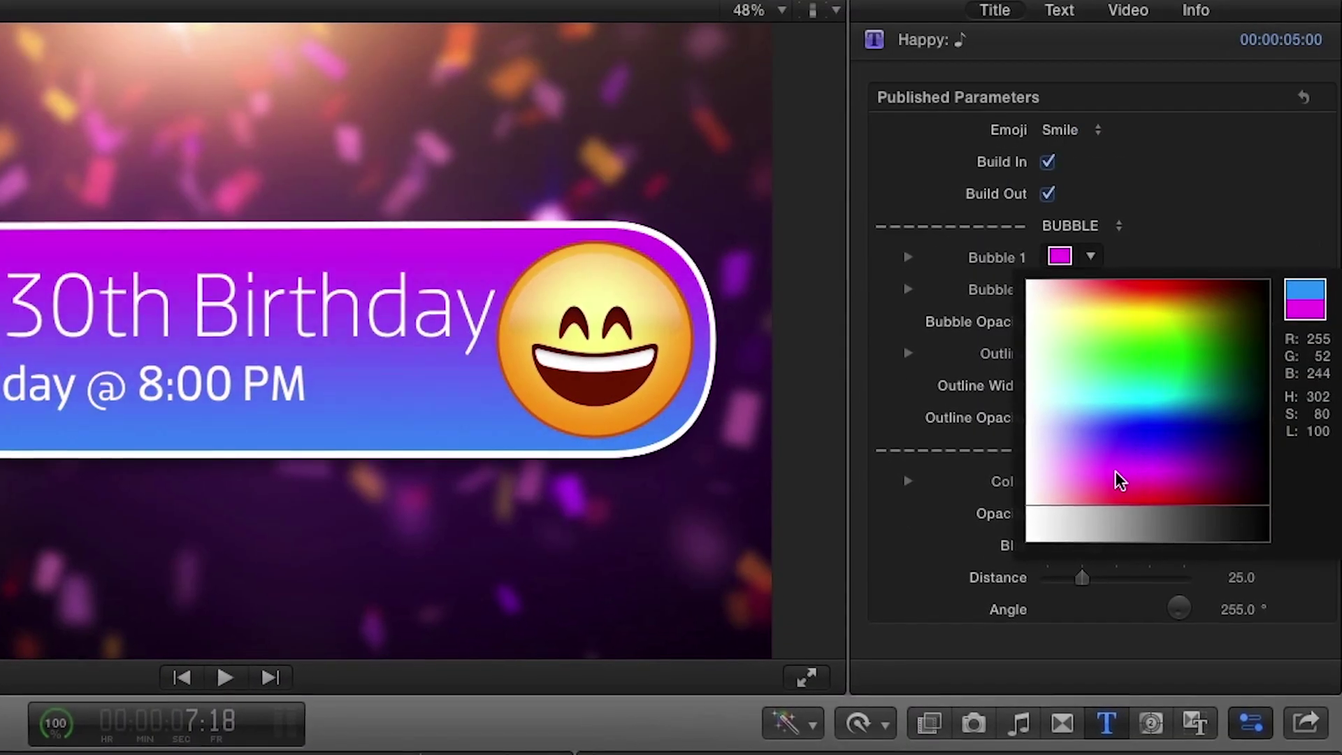
{"action": "left_click", "coordinate": [1090, 289]}
{"action": "left_click", "coordinate": [1140, 508]}
{"action": "left_click", "coordinate": [1078, 516]}
{"action": "left_click_drag", "start_coordinate": [1076, 516], "coordinate": [1222, 516]}
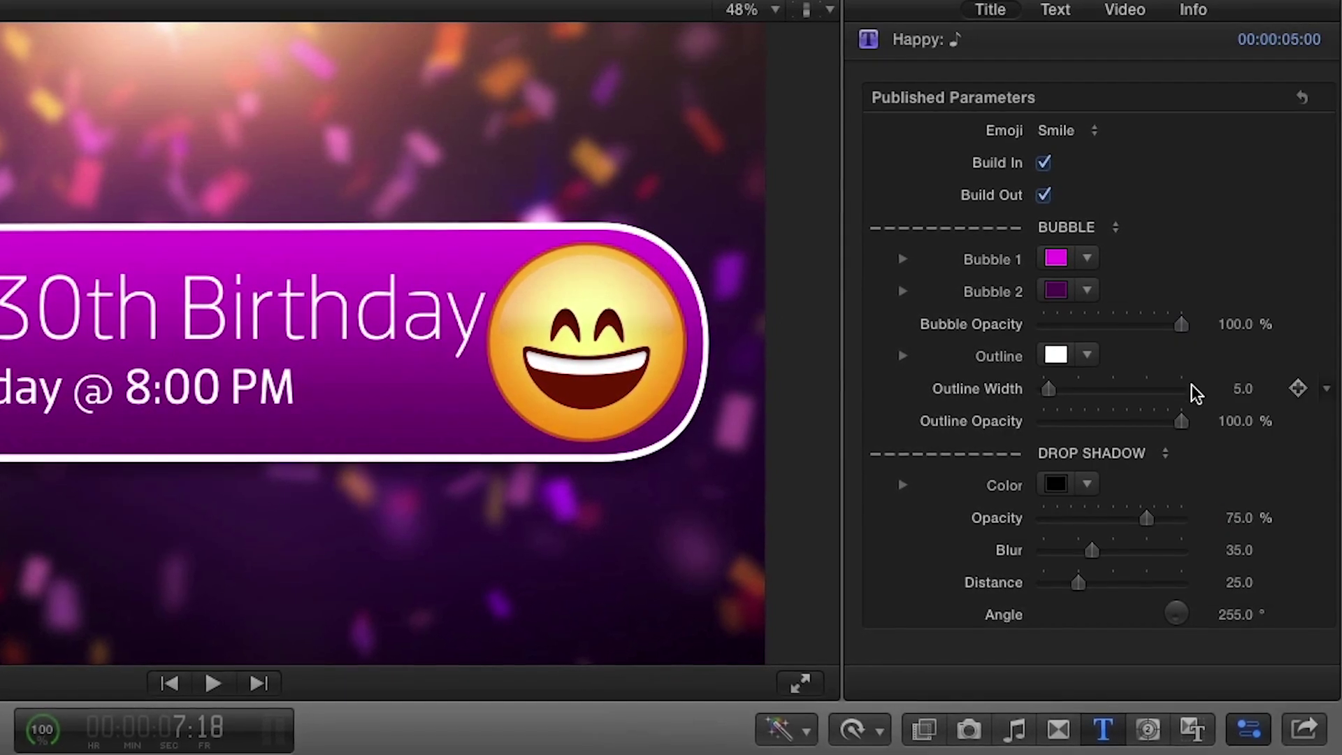
- Lower the bubble opacity to about 71%, widen its outline, and push the drop shadow distance to 31
{"action": "left_click_drag", "start_coordinate": [1180, 324], "coordinate": [1139, 335]}
{"action": "left_click_drag", "start_coordinate": [1046, 390], "coordinate": [1054, 400]}
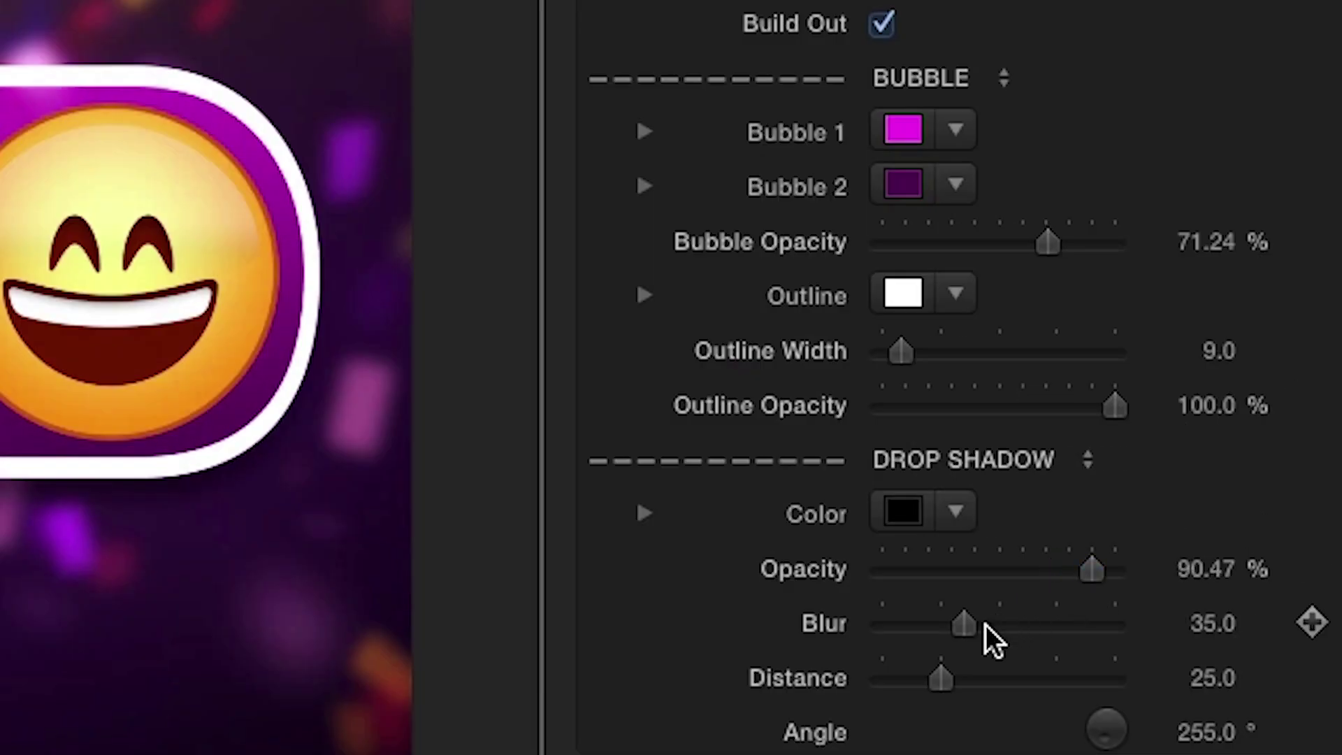
{"action": "left_click_drag", "start_coordinate": [943, 673], "coordinate": [955, 683]}
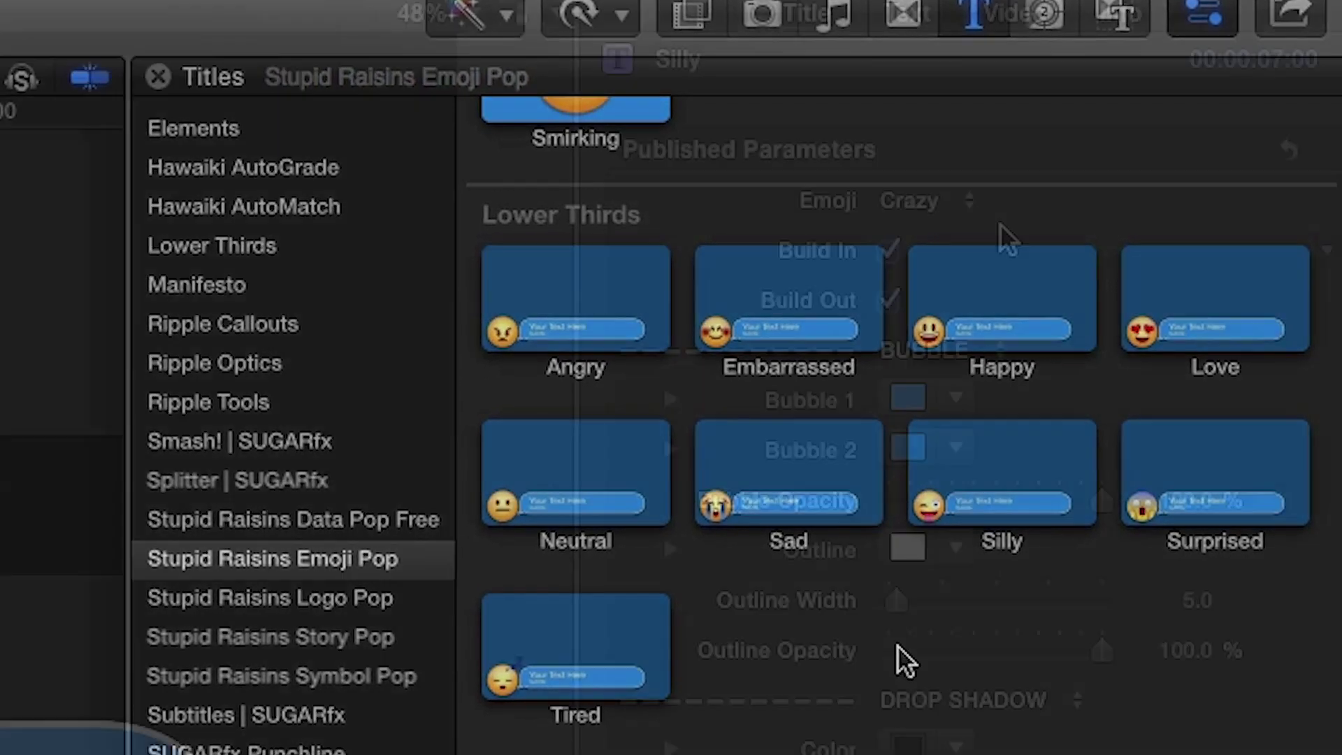
- Set the Silly title's emoji to Dizzy, then place the Happy transition at the confetti–Club edit point
{"action": "left_click", "coordinate": [972, 204]}
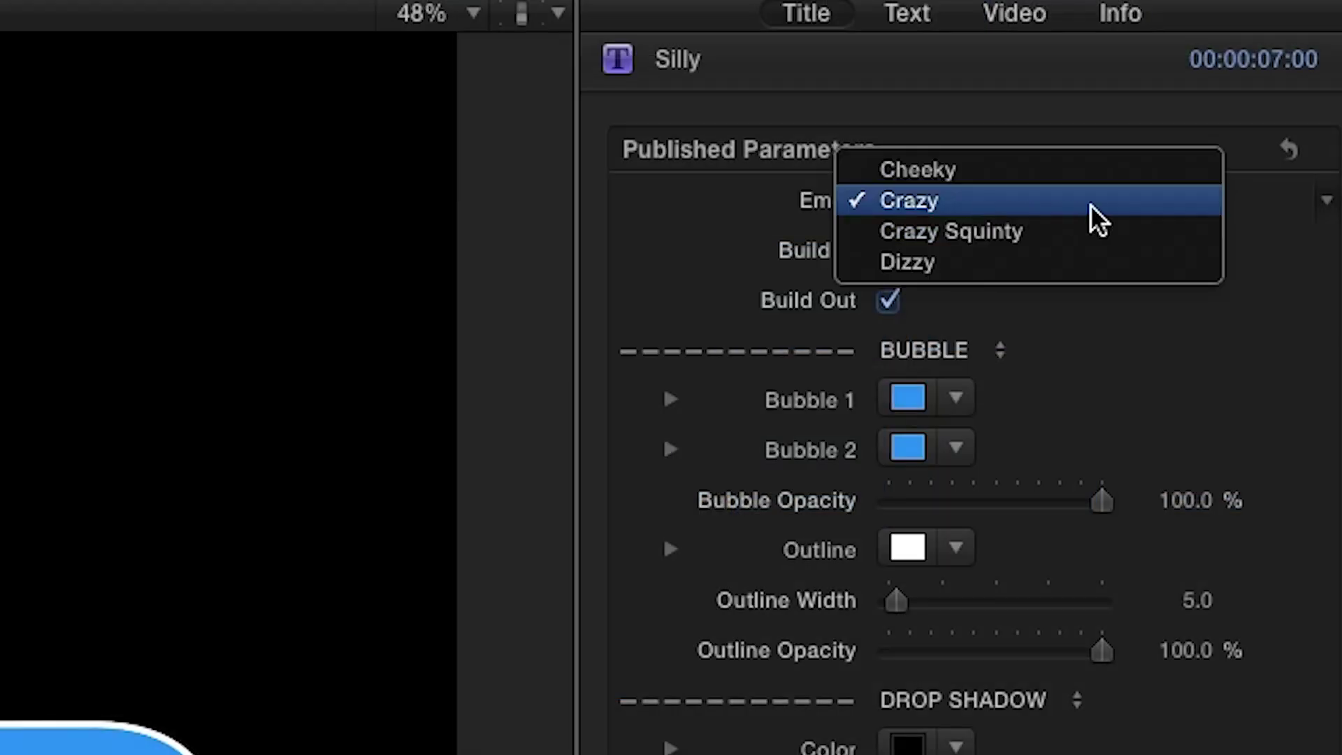
{"action": "left_click", "coordinate": [1082, 263]}
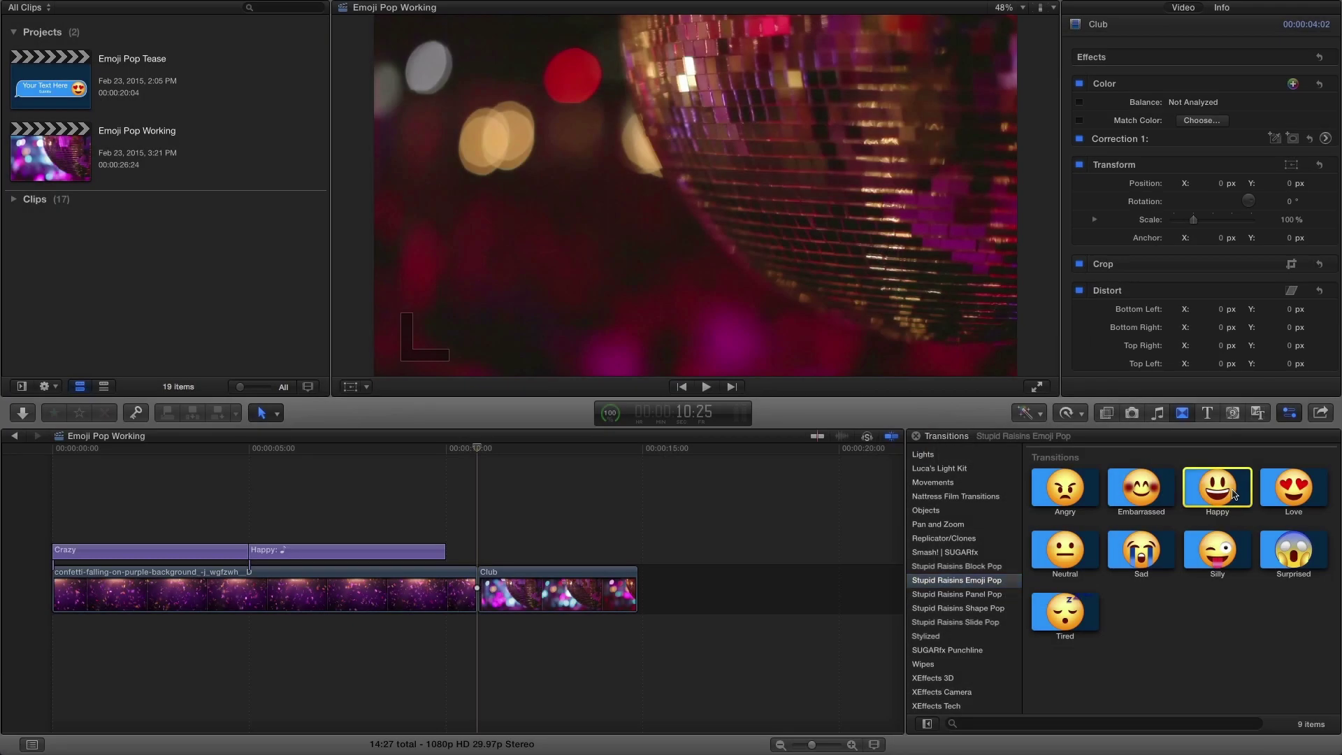
{"action": "left_click_drag", "start_coordinate": [1232, 494], "coordinate": [484, 589]}
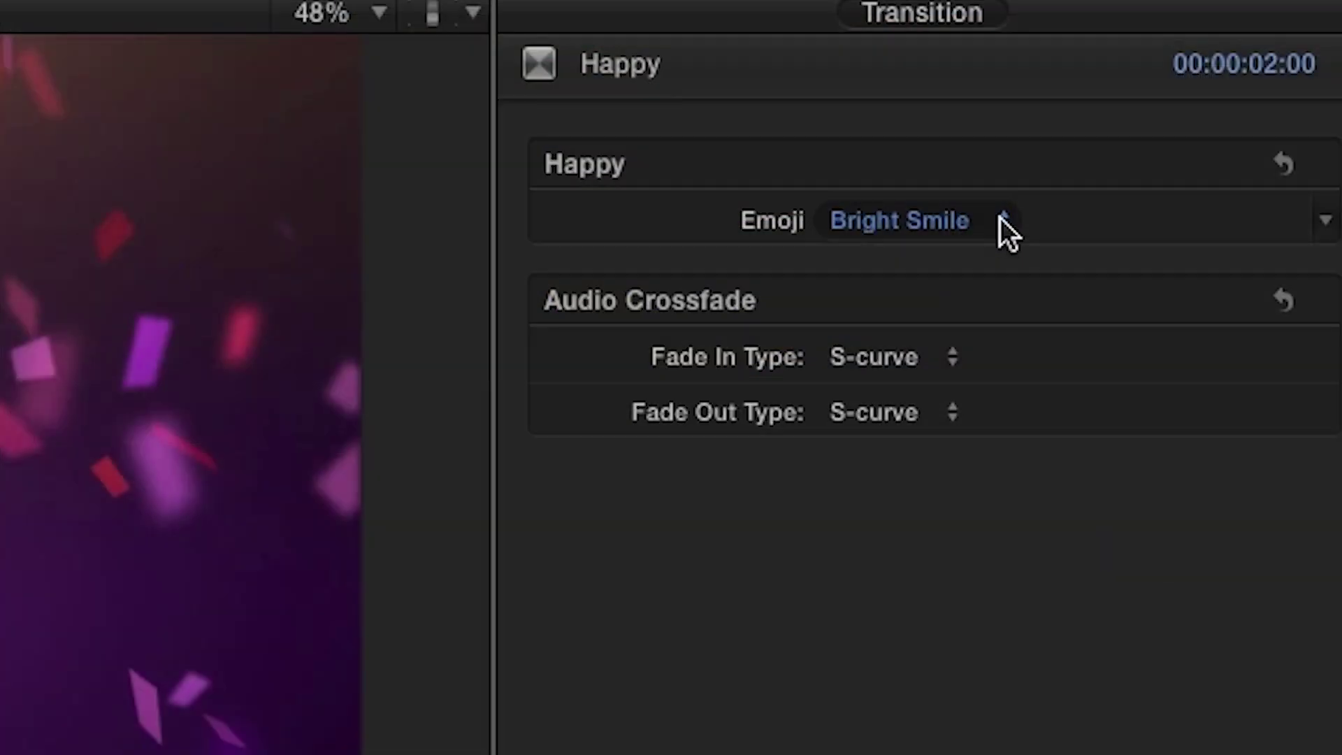
- Show the Emoji pop-up choices for the Happy transition in the Transition inspector
{"action": "left_click", "coordinate": [1228, 77]}
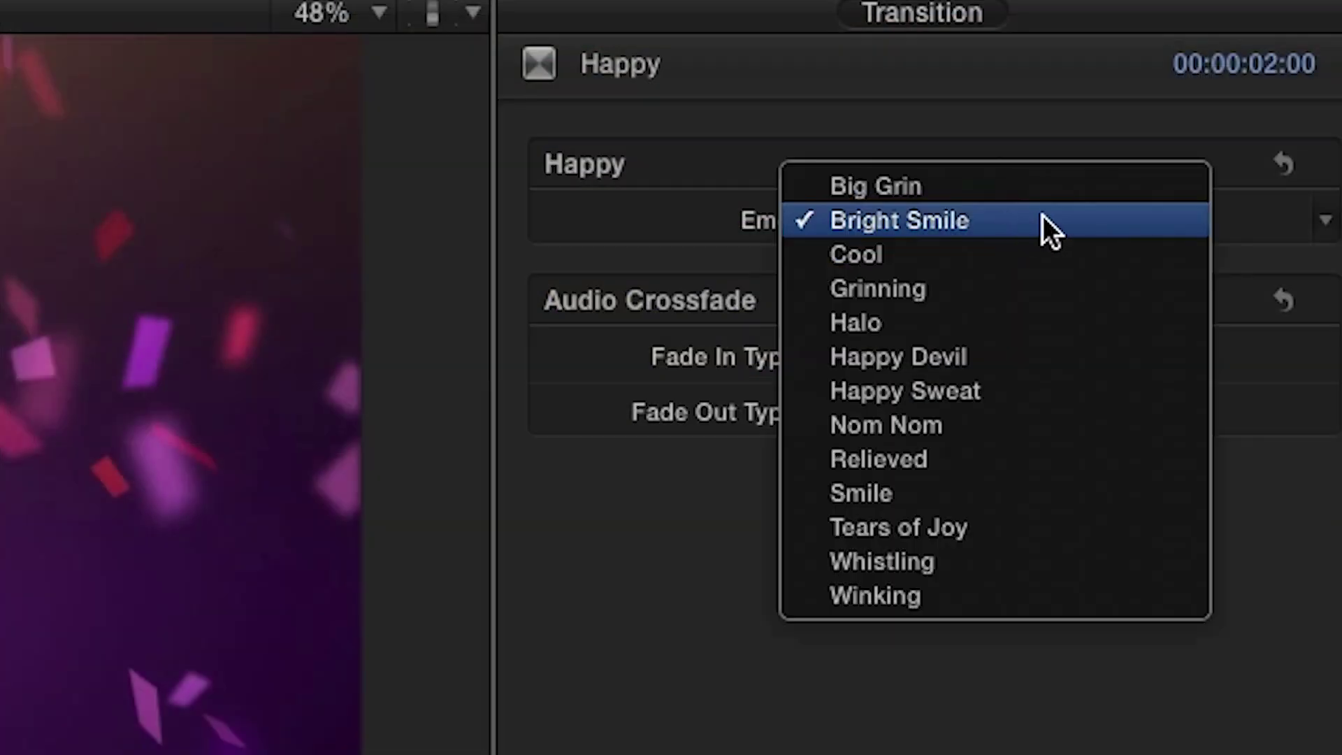